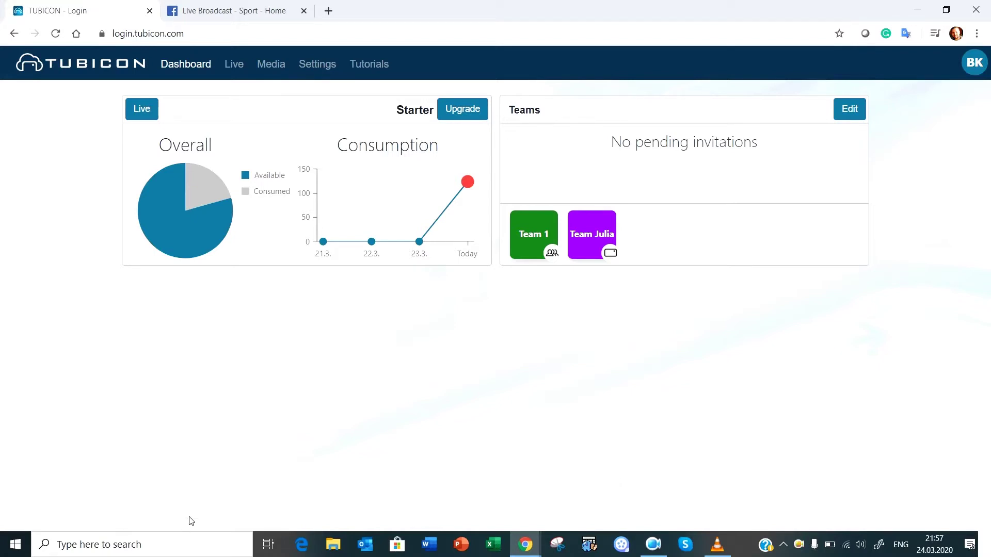
# Switch from the account dashboard to TUBICON's Live production page.
pyautogui.click(239, 73)
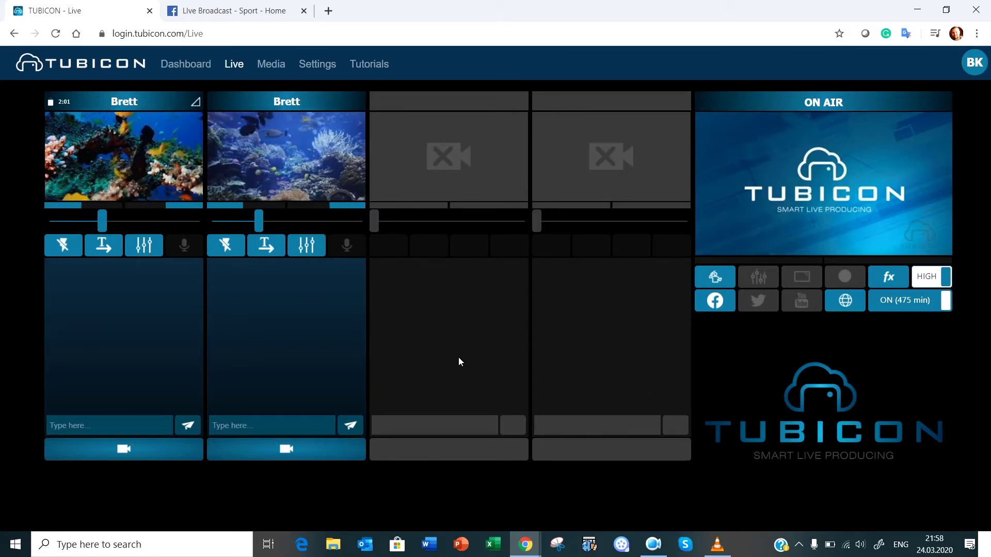
# Open the second Brett source's lower-third settings and close them without changes.
pyautogui.click(270, 253)
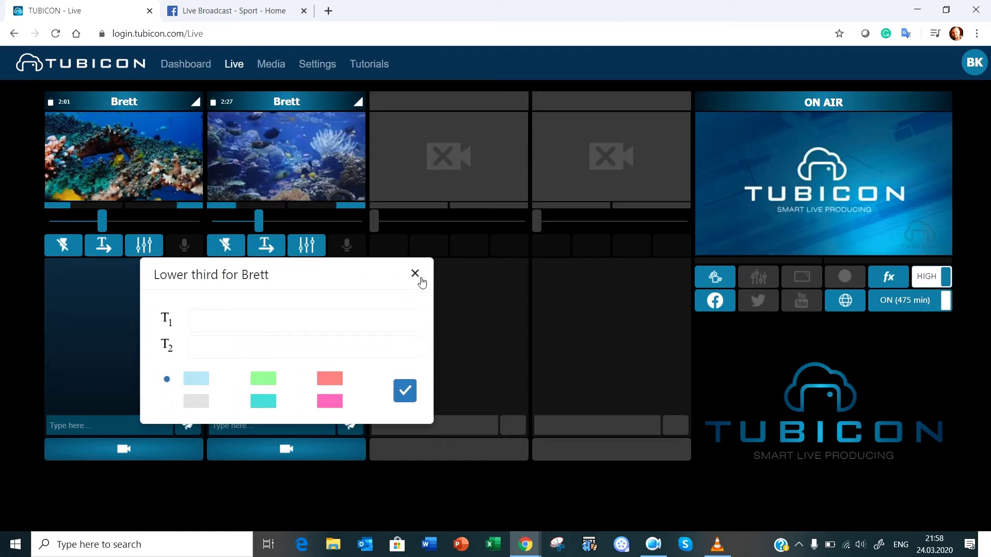
pyautogui.click(415, 274)
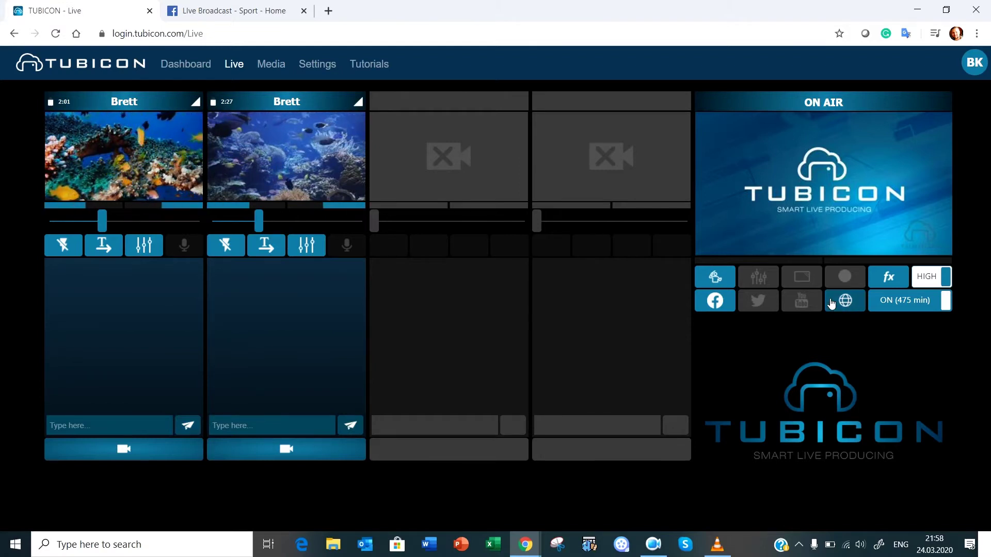
# Put the output on air to the CDN to get the RTSP live link, then launch VLC.
pyautogui.click(845, 304)
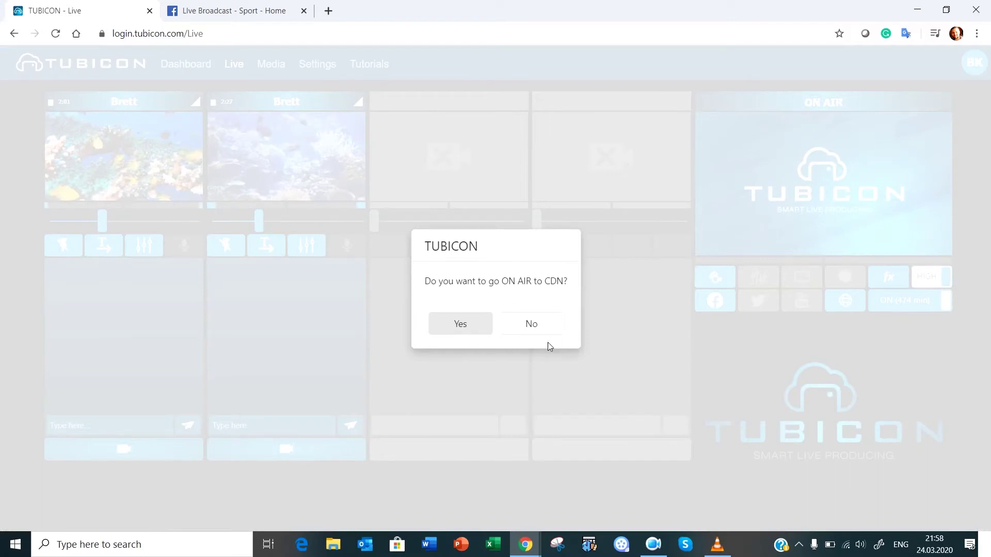
pyautogui.click(457, 326)
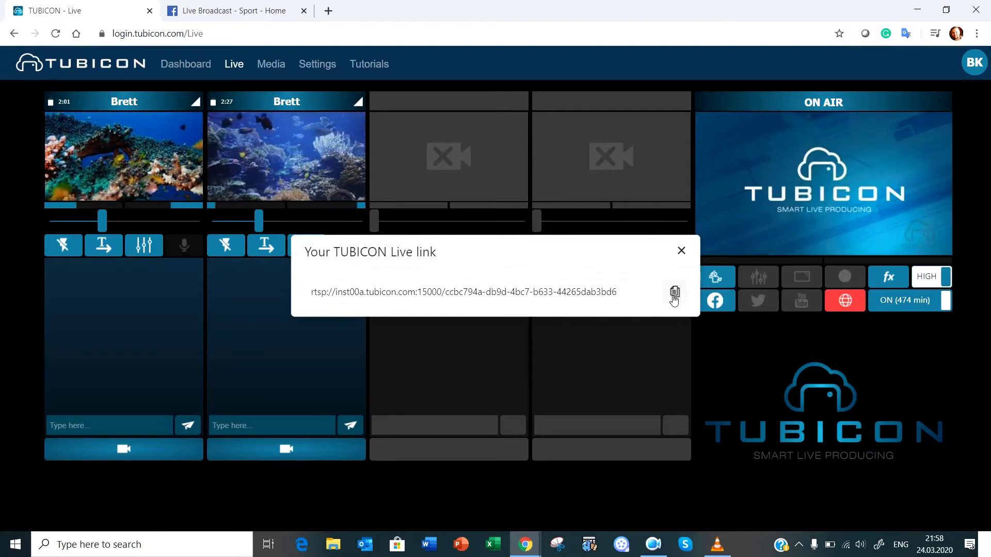
pyautogui.click(717, 545)
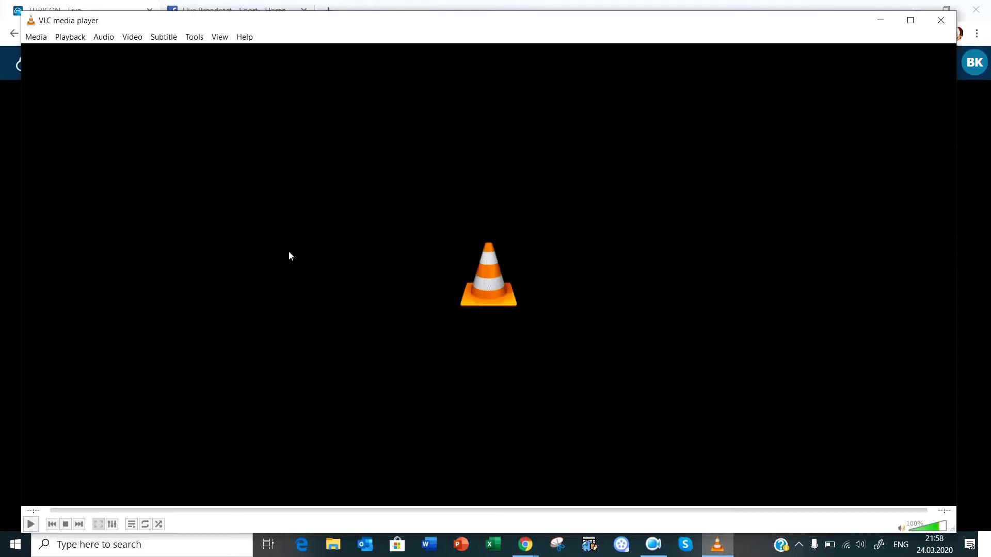
# Play the pasted TUBICON RTSP live link as a VLC network stream at 45% volume.
pyautogui.click(36, 37)
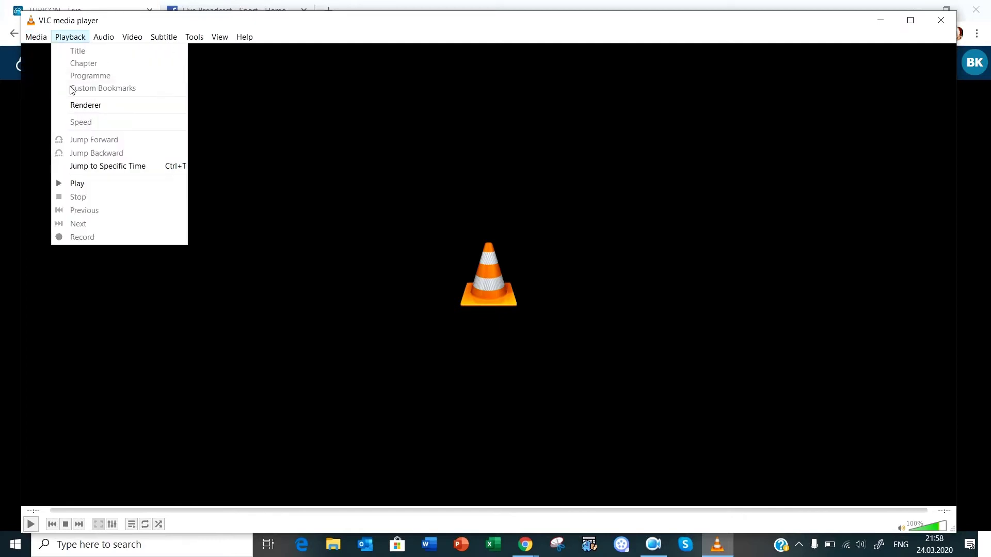
pyautogui.click(51, 106)
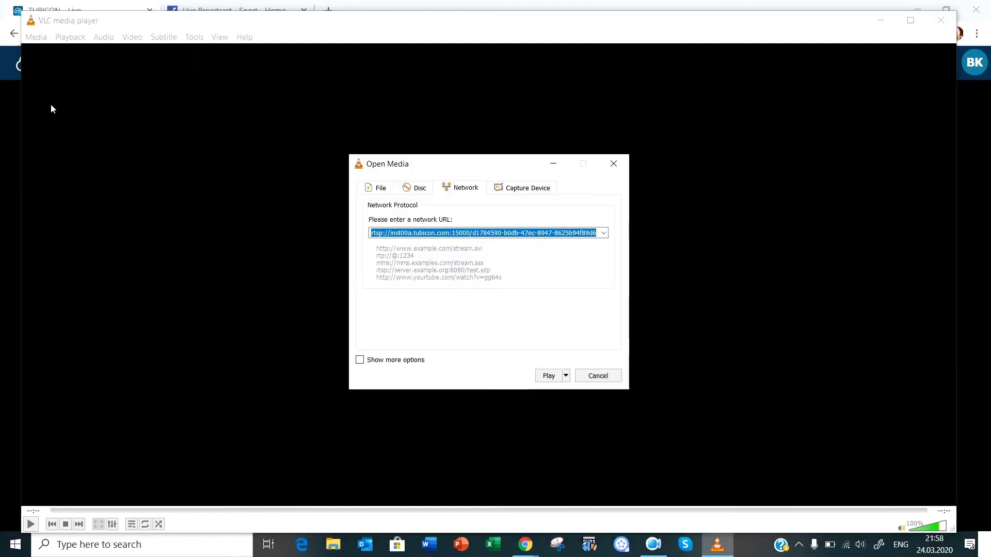
pyautogui.press('Delete')
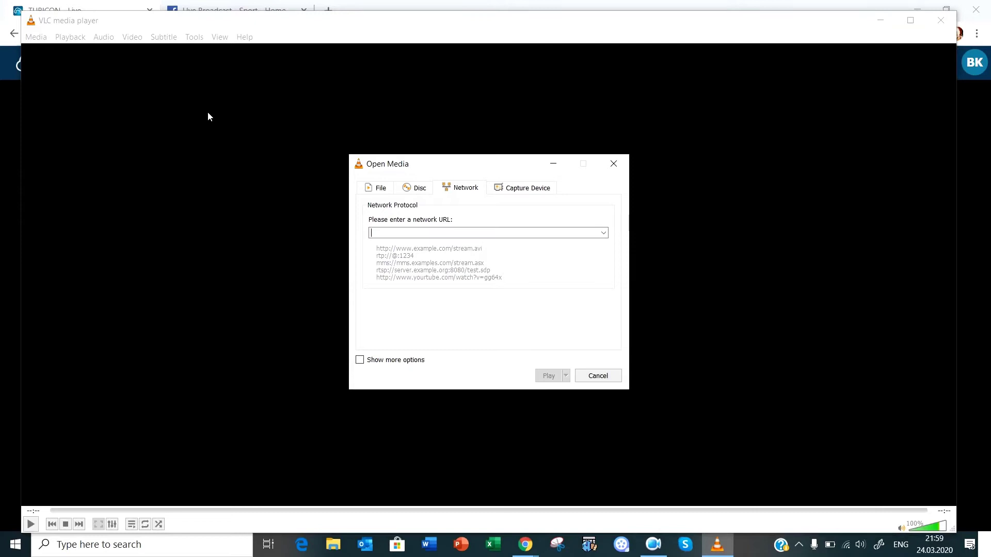
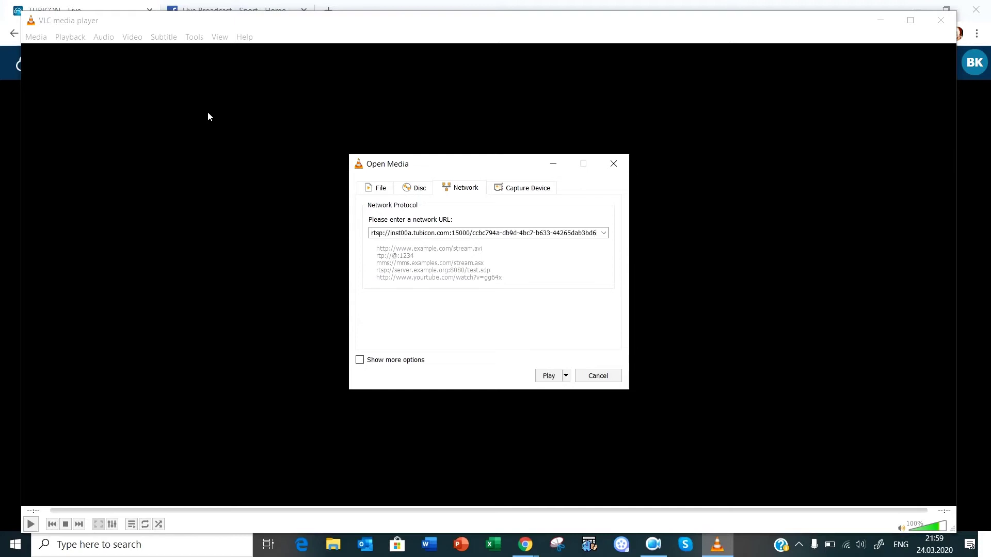
pyautogui.click(548, 375)
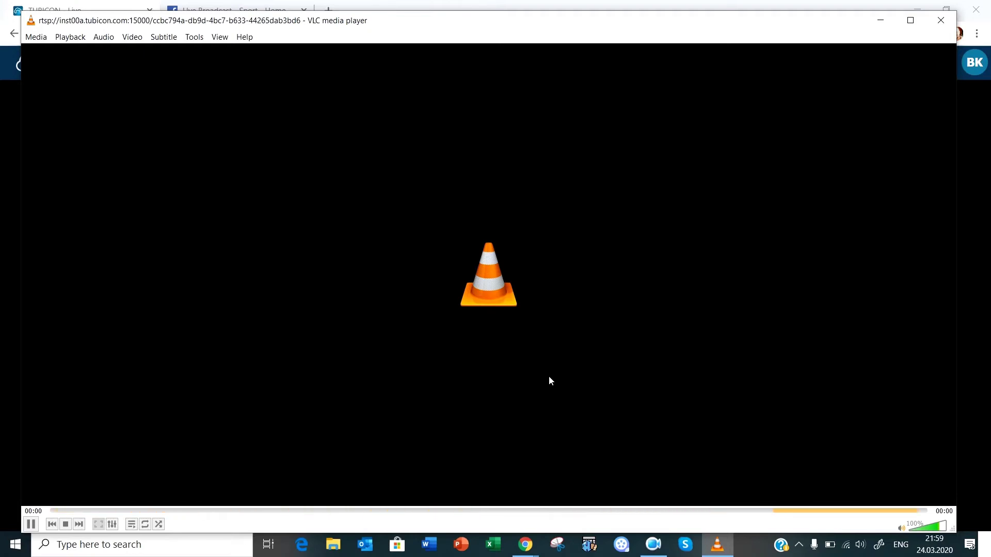
pyautogui.scroll(-5, 549, 377)
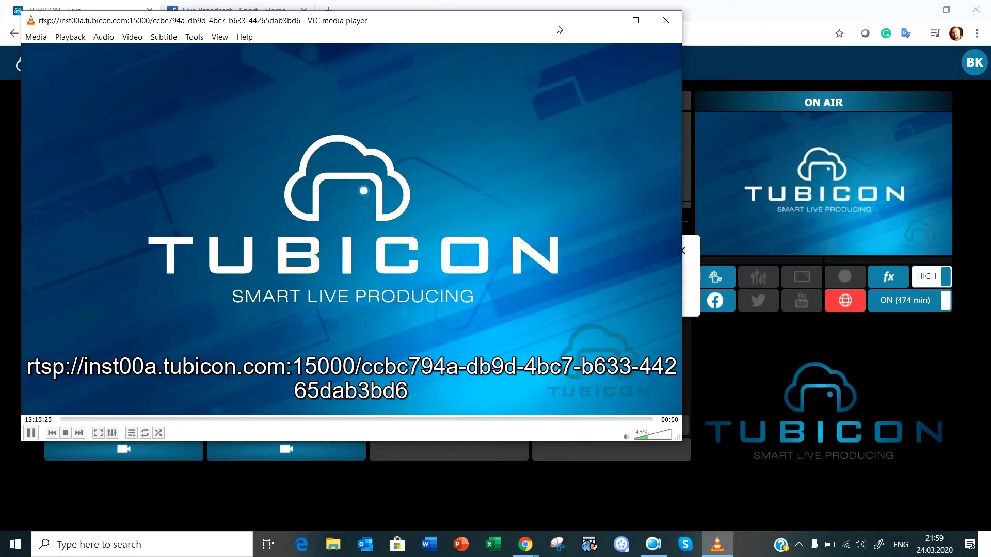
# Move VLC aside, close the live link popup, and put the first Brett camera on air.
pyautogui.moveTo(509, 26); pyautogui.dragTo(744, 150)
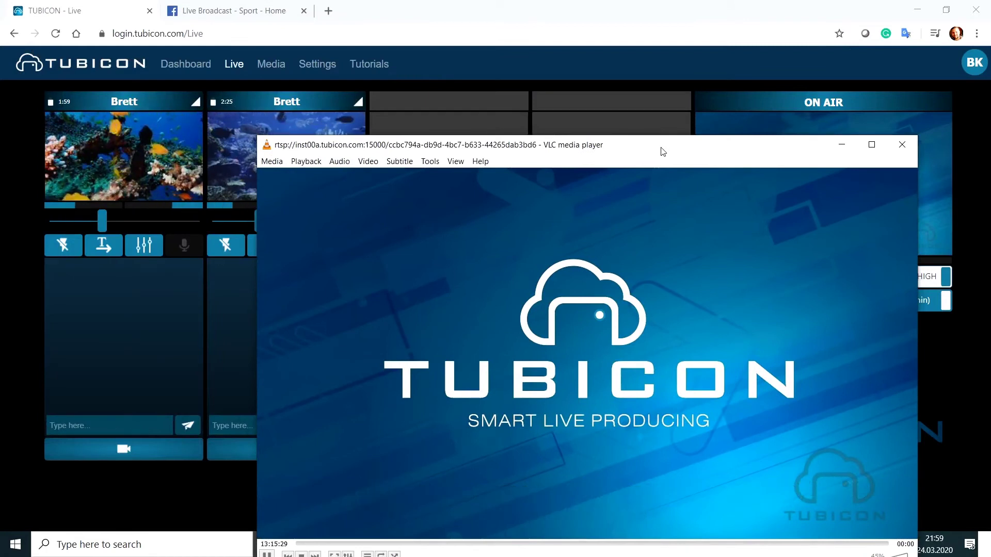
pyautogui.moveTo(744, 150); pyautogui.dragTo(730, 334)
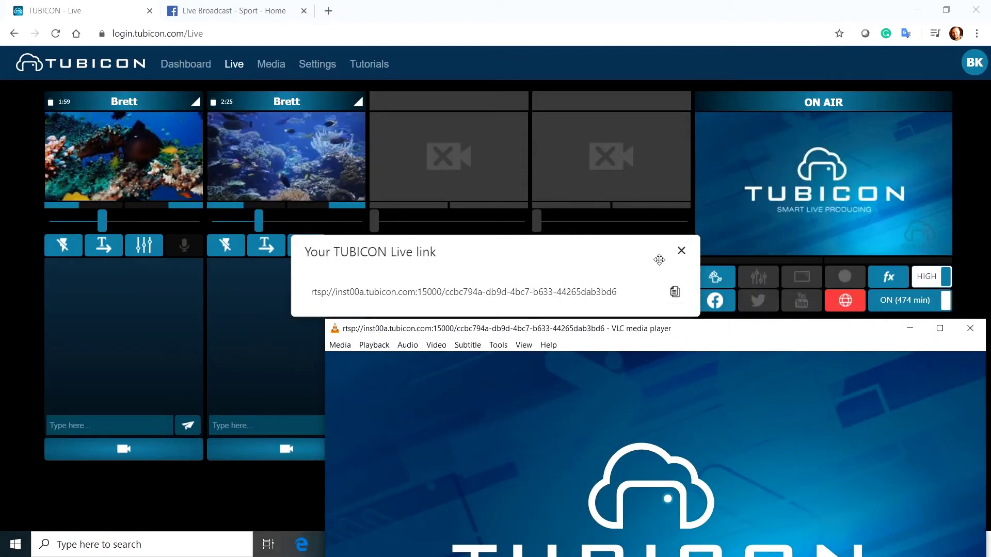
pyautogui.click(681, 251)
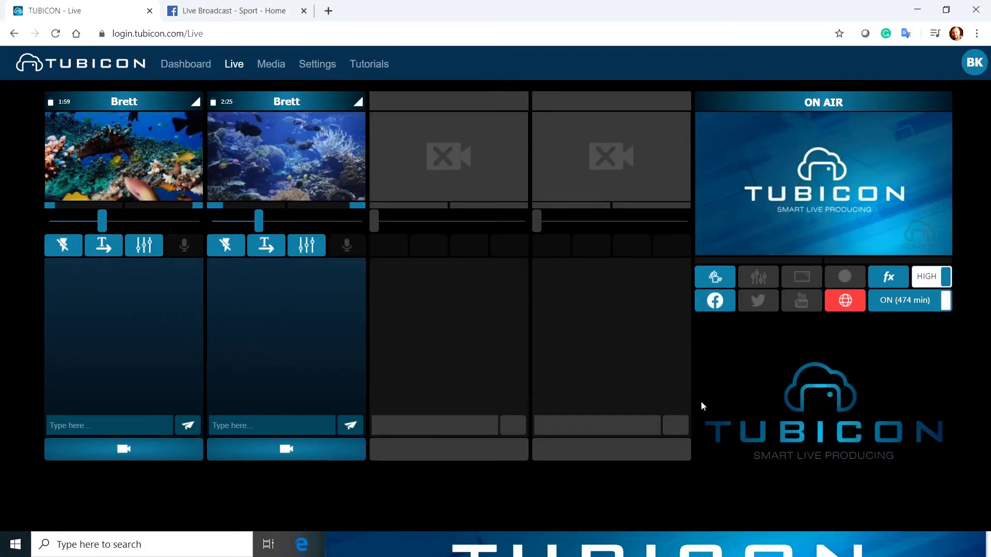
pyautogui.click(145, 452)
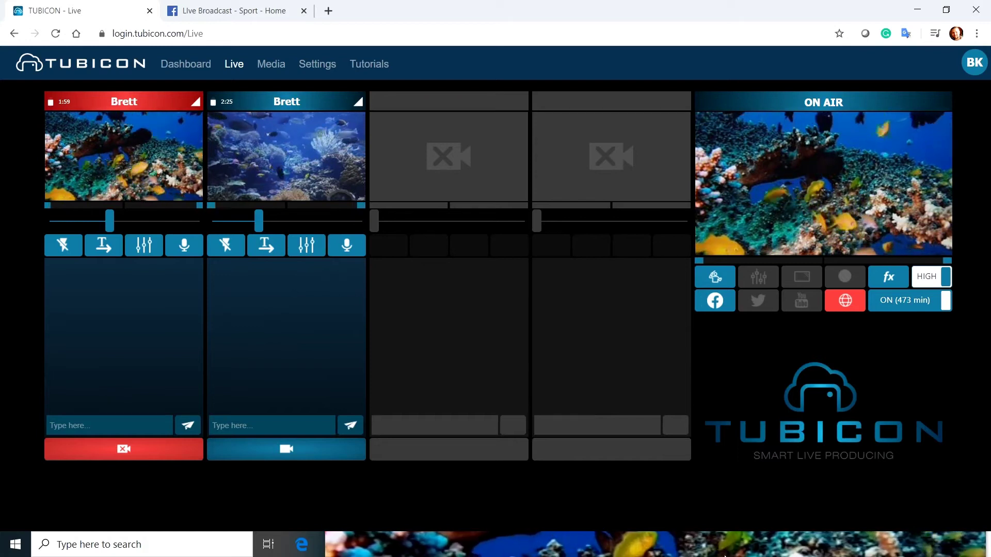
# Bring VLC back into view, mute its audio, and minimize it.
pyautogui.moveTo(725, 556); pyautogui.dragTo(623, 102)
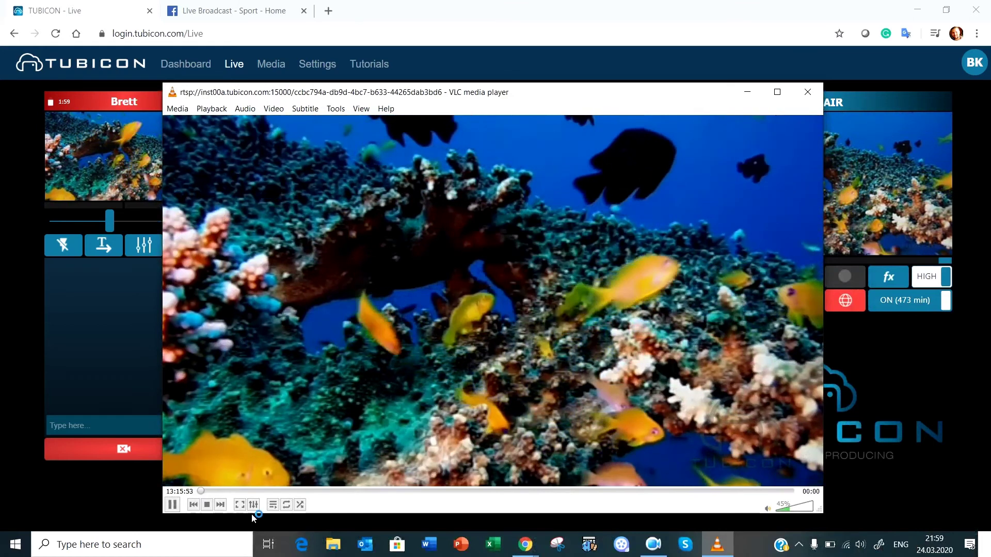
pyautogui.click(767, 509)
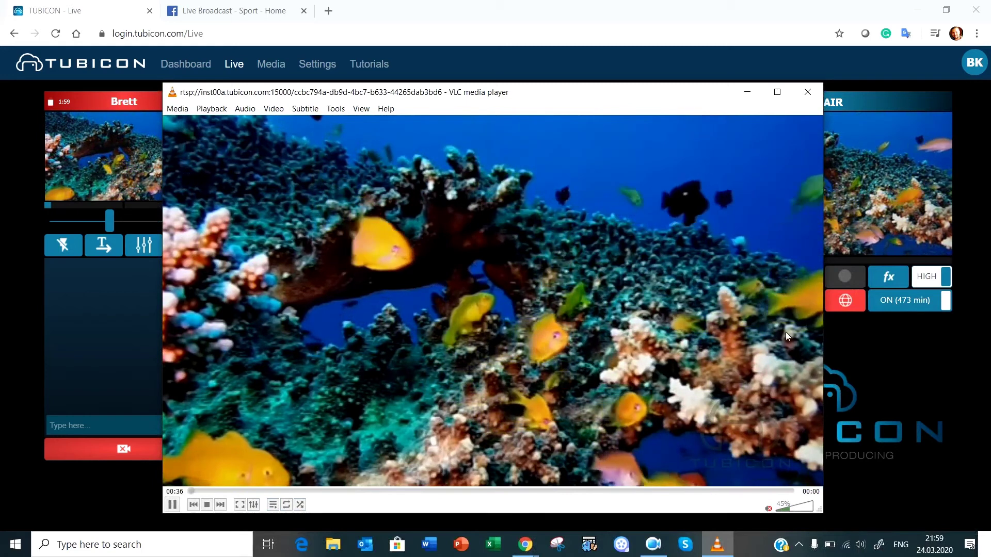
pyautogui.click(747, 93)
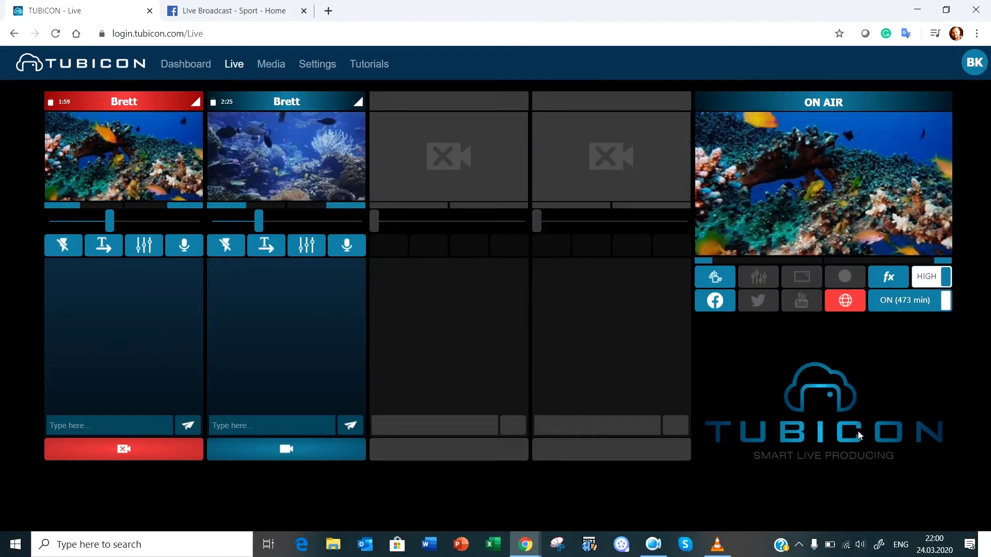
# Put the second Brett camera channel on air and confirm the switch in VLC.
pyautogui.click(297, 450)
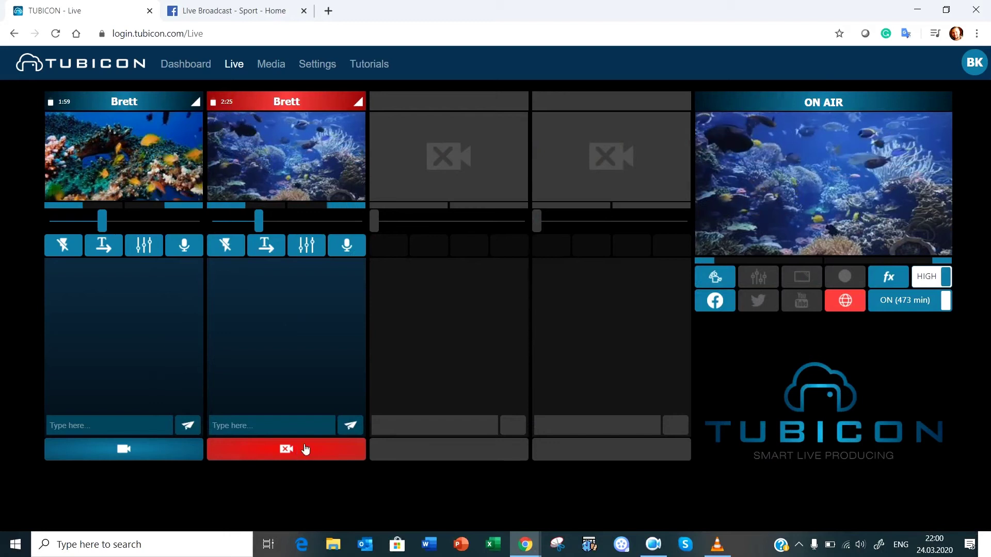
pyautogui.click(717, 554)
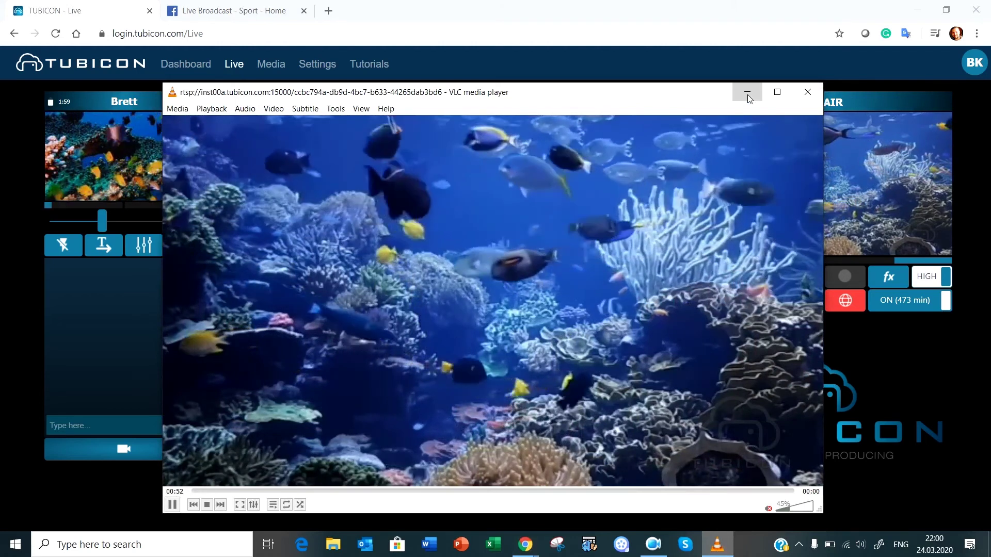
pyautogui.click(747, 94)
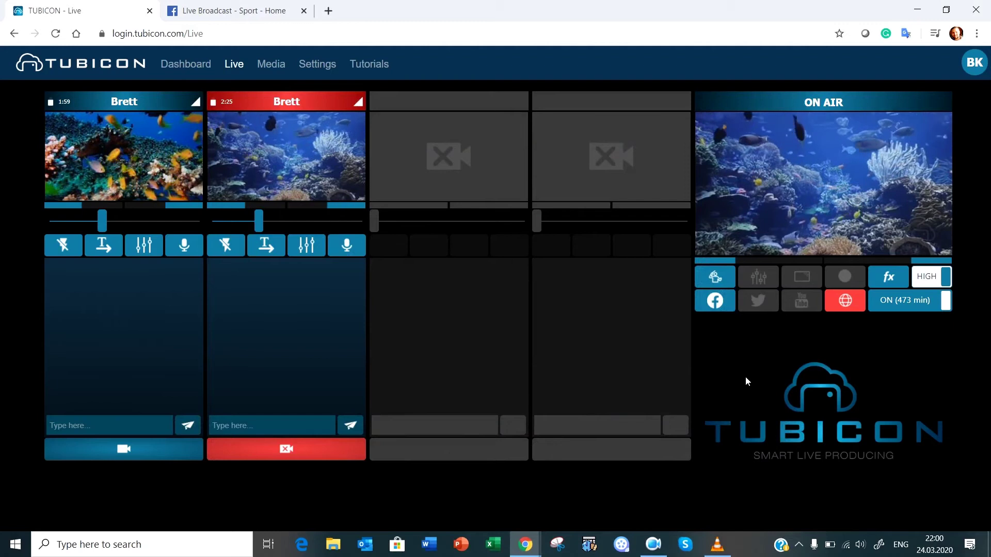
# Go on air to Facebook Live and switch to the Facebook page tab.
pyautogui.click(717, 307)
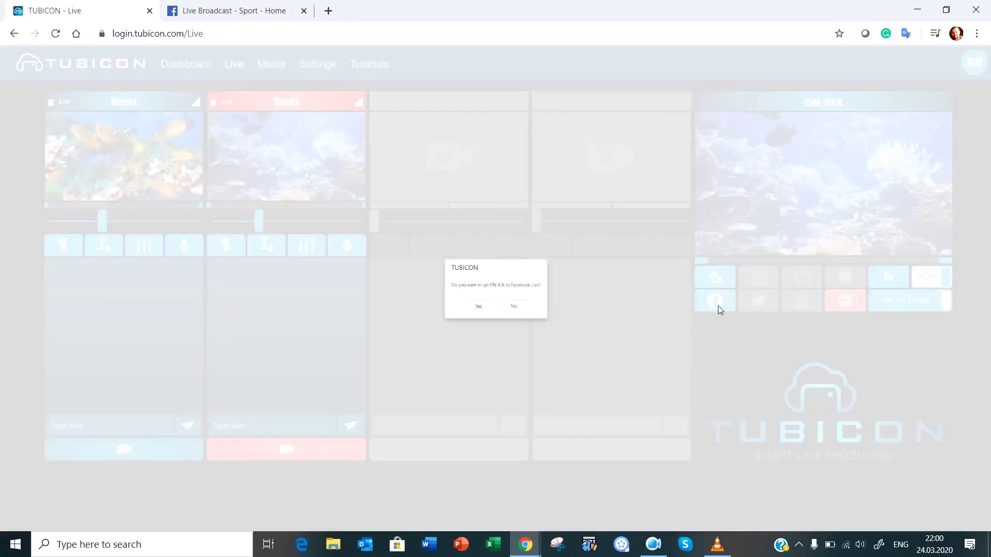
pyautogui.click(461, 329)
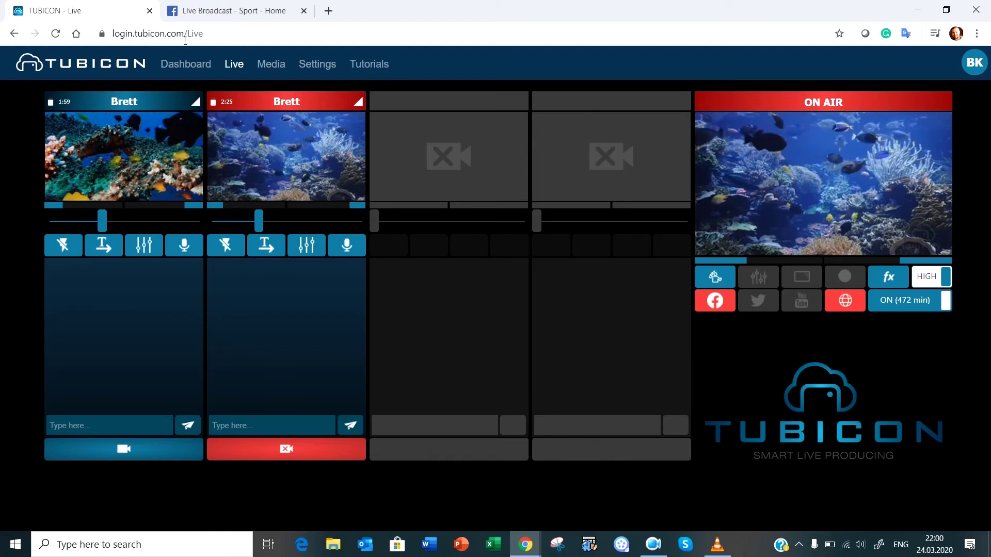
pyautogui.click(215, 10)
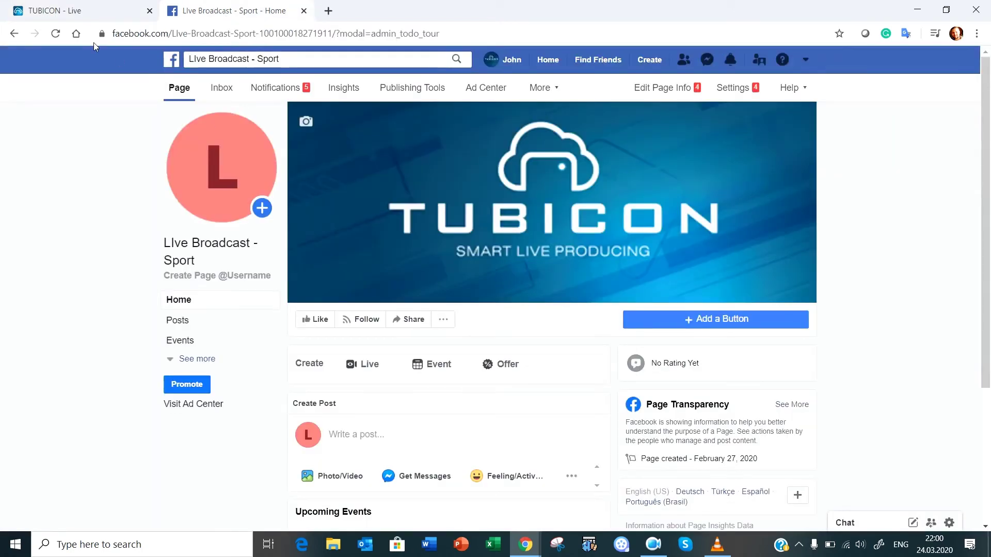
# Reload the Facebook page and scroll down to the new reef live post.
pyautogui.click(57, 34)
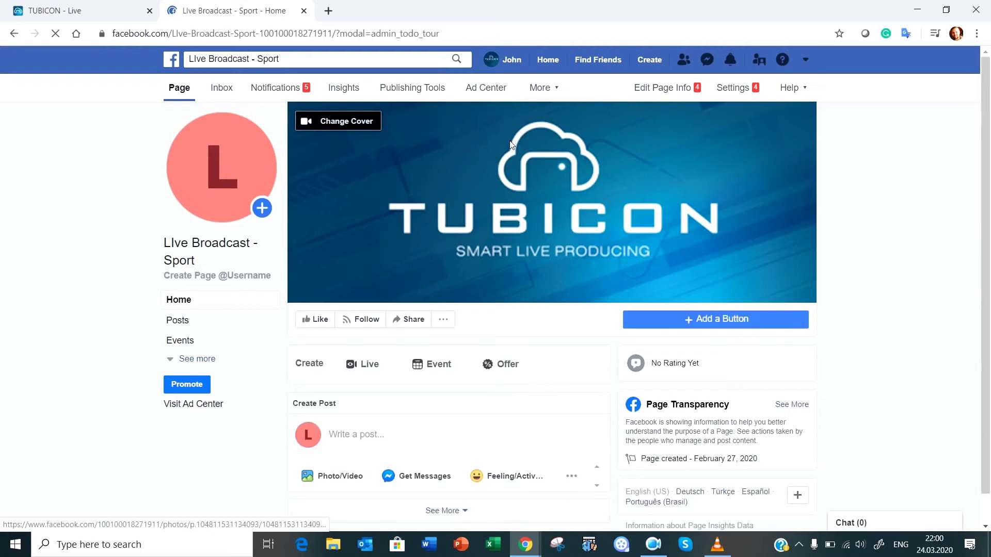
pyautogui.scroll(-1, 508, 144)
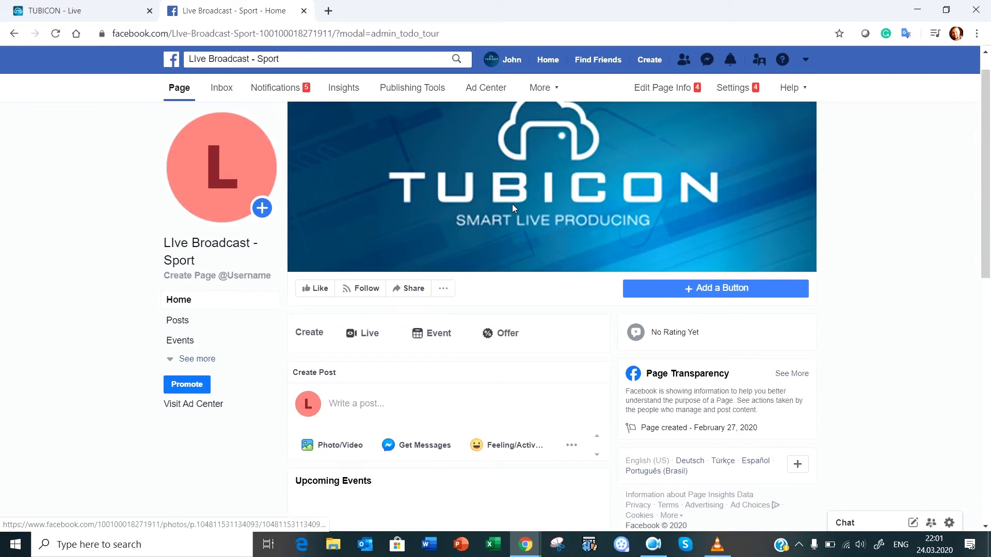
pyautogui.scroll(-1, 512, 203)
pyautogui.scroll(-5, 512, 203)
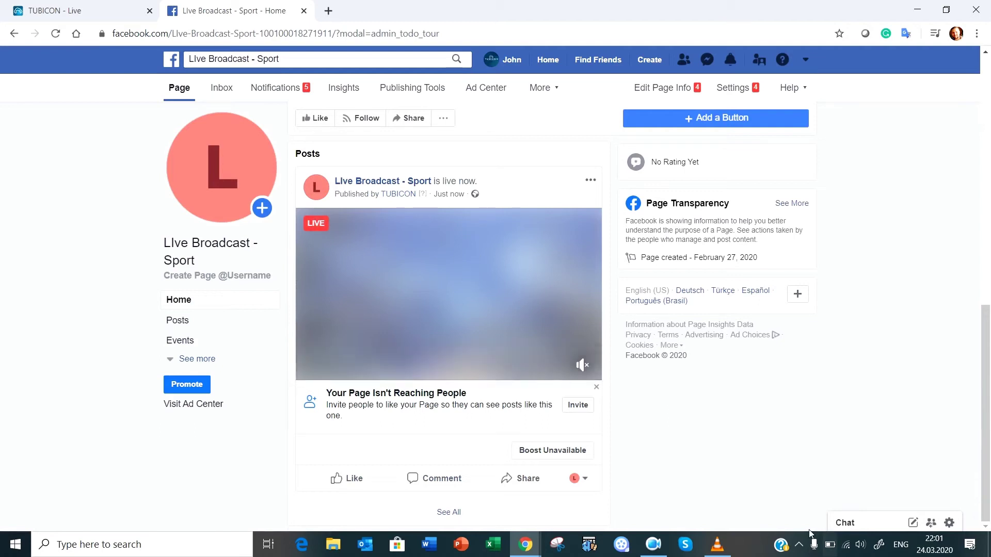
# Compare against the VLC stream, then return to the TUBICON - Live tab.
pyautogui.click(727, 547)
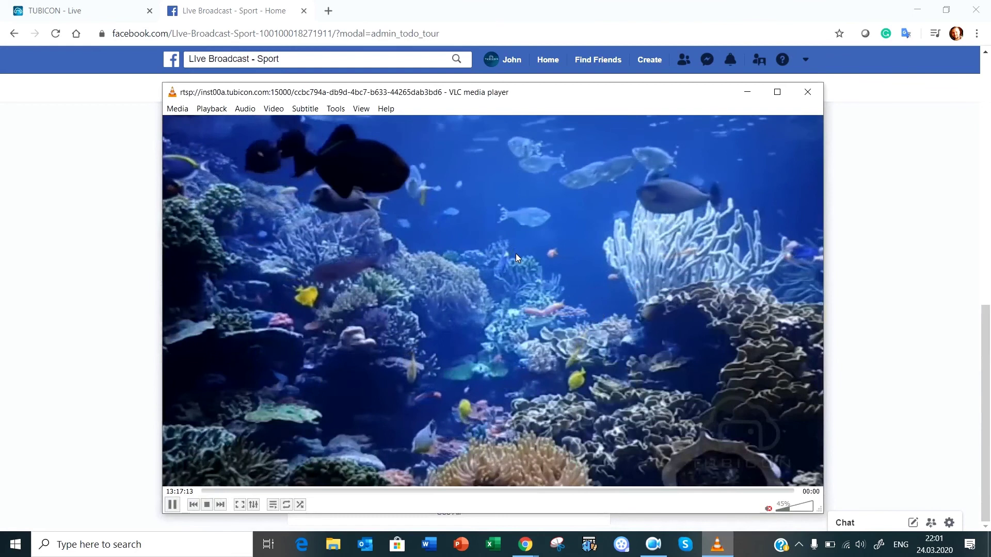
pyautogui.click(746, 96)
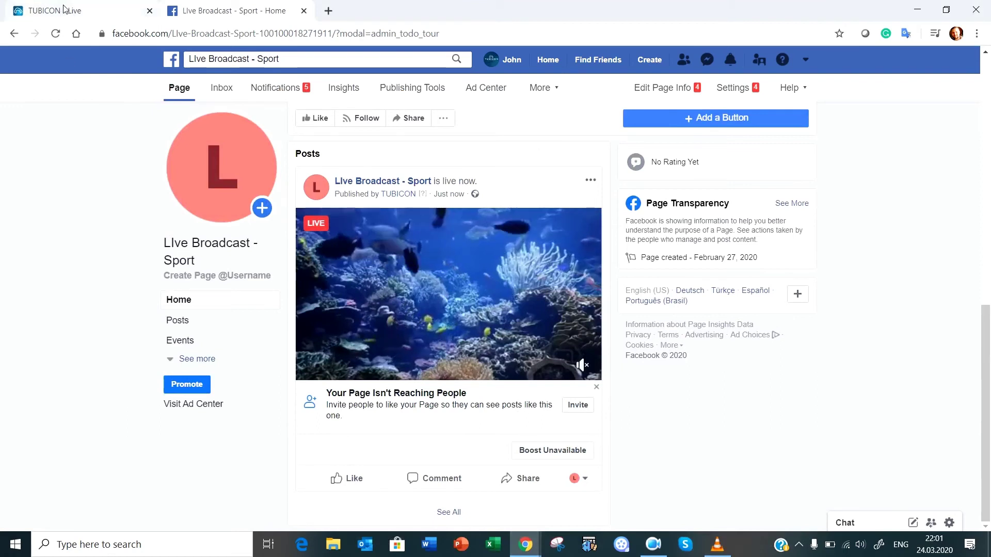
pyautogui.click(82, 10)
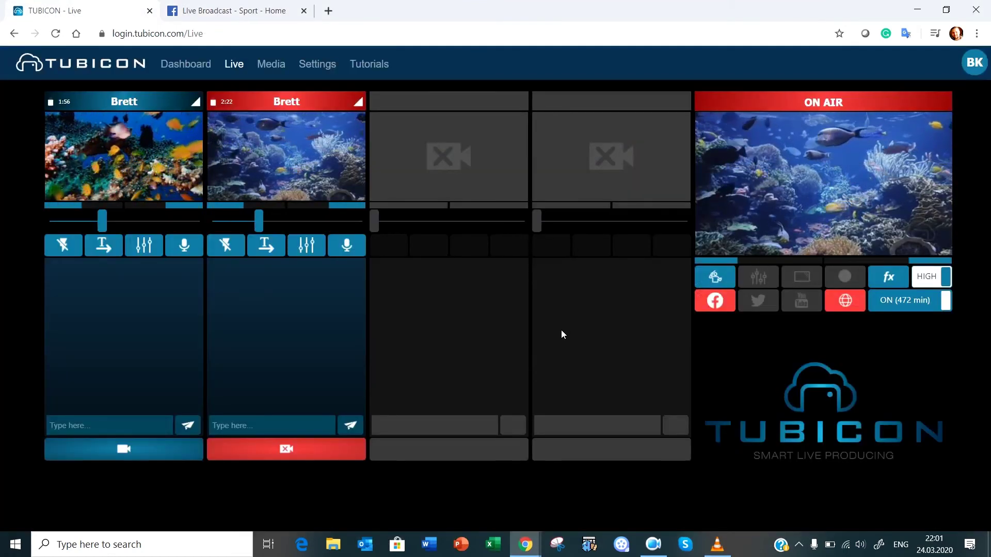
# Stop both the CDN and Facebook Live streams, then go to the Dashboard.
pyautogui.click(850, 304)
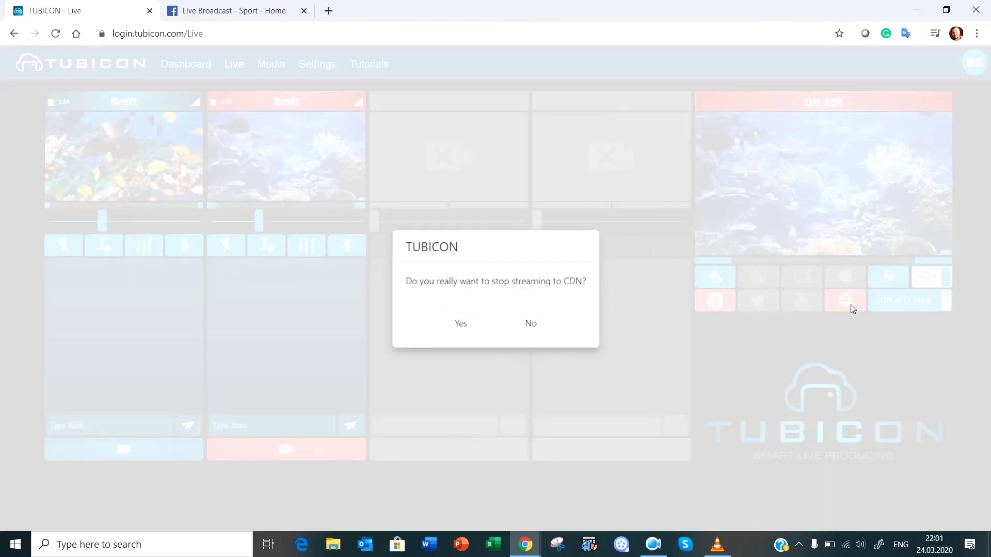
pyautogui.click(460, 325)
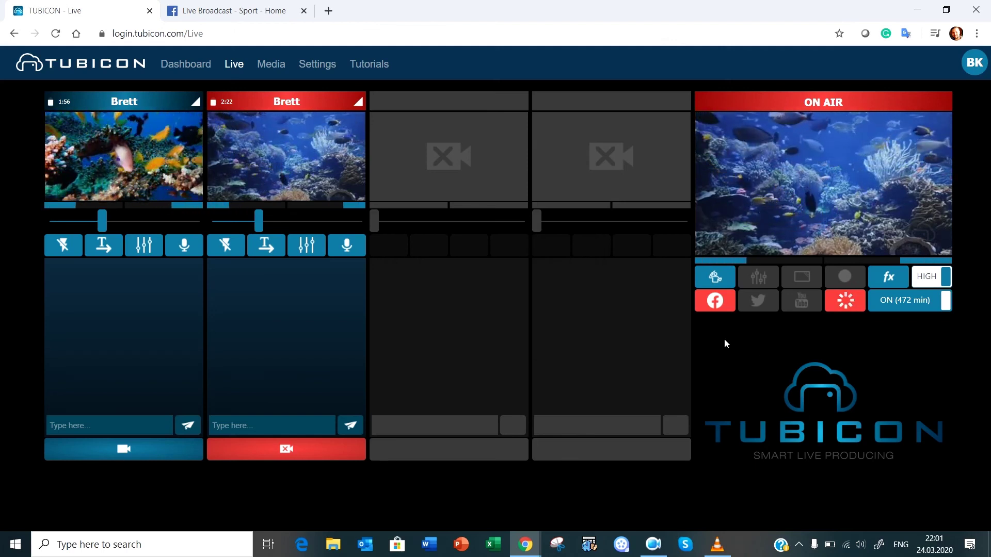
pyautogui.click(723, 305)
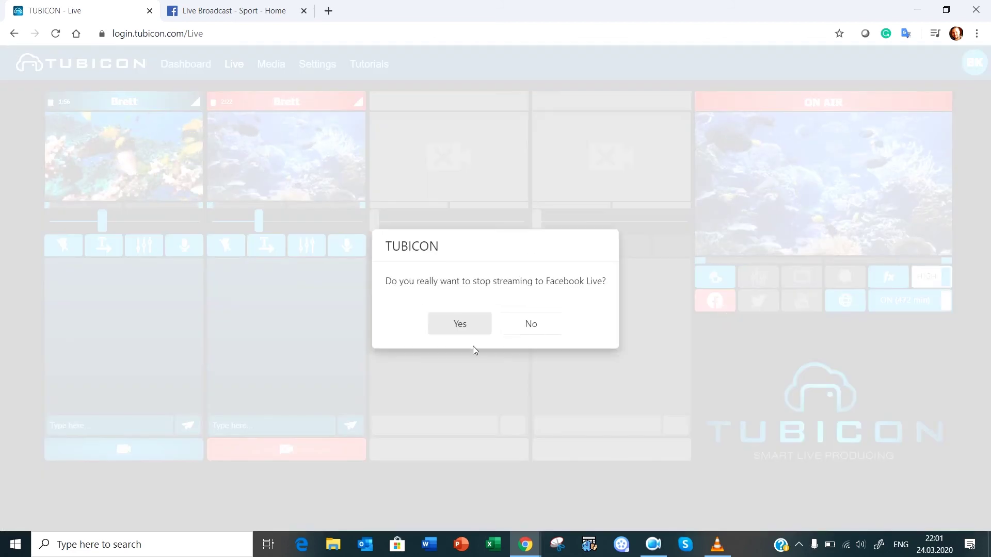
pyautogui.click(460, 325)
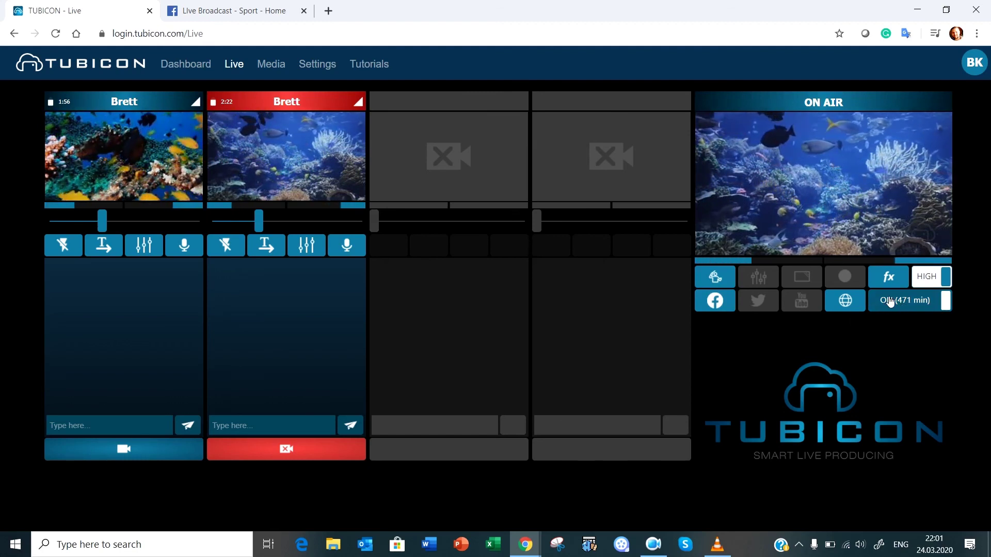
pyautogui.click(196, 71)
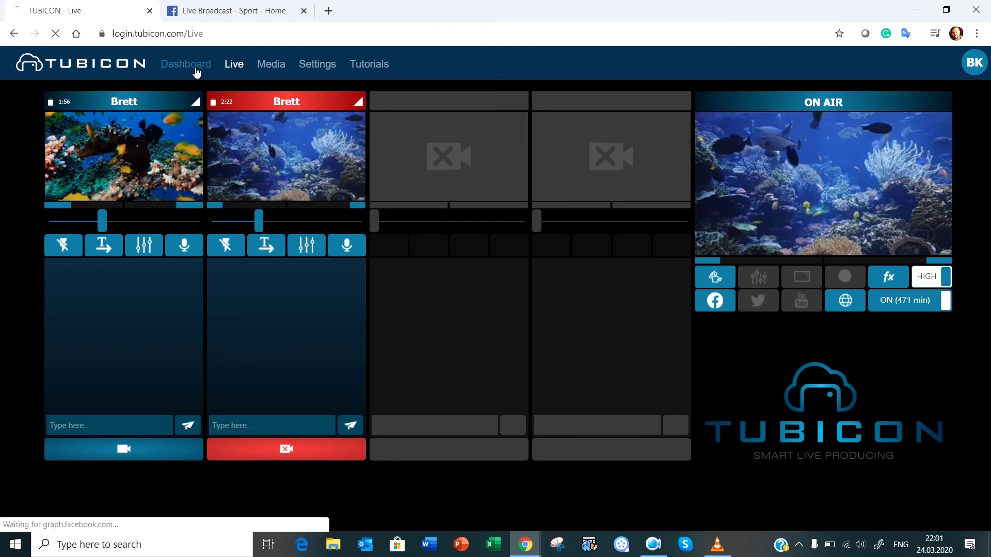